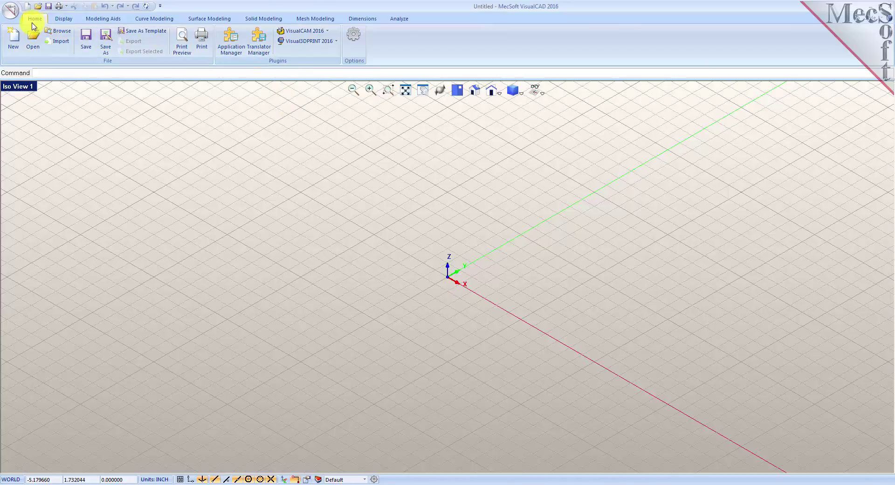
# Load the VisualCAM 2016 NEST module and narrow its Nesting Browser.
pyautogui.click(329, 33)
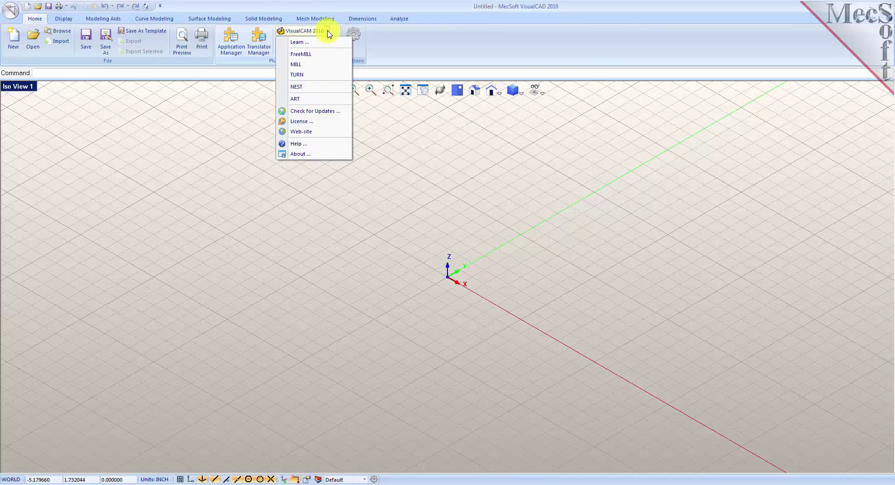
pyautogui.click(309, 87)
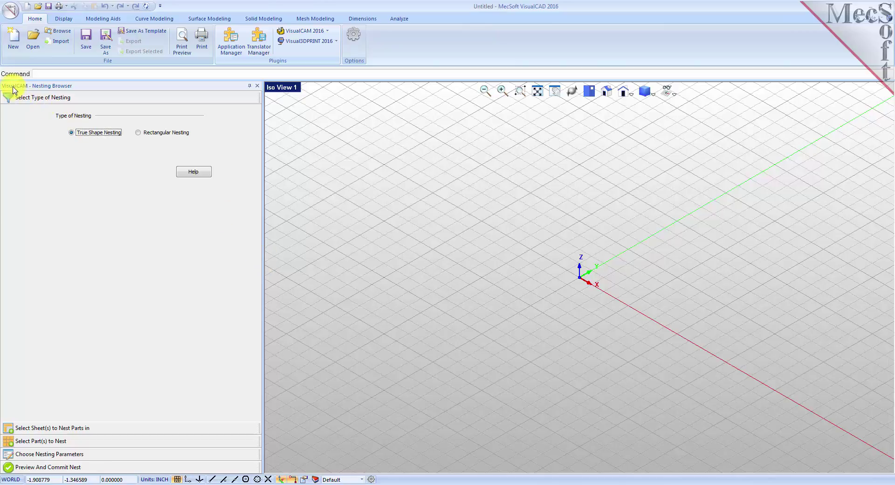
pyautogui.moveTo(262, 254); pyautogui.dragTo(214, 256)
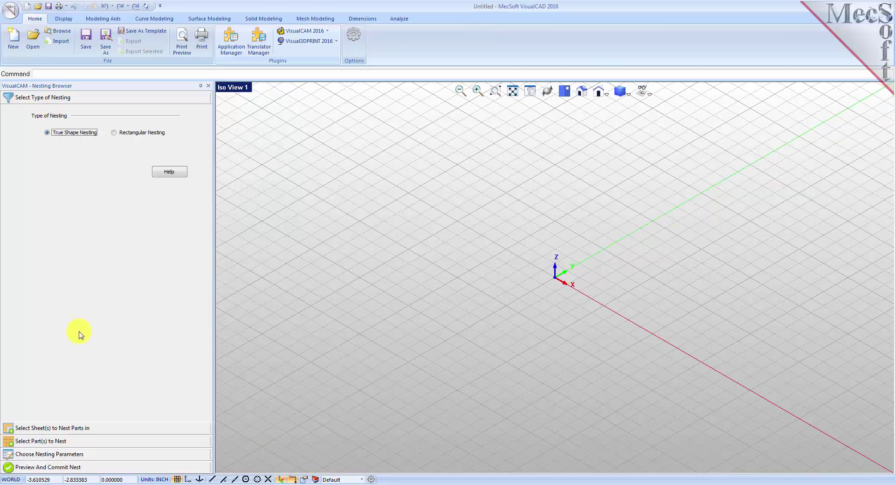
# Look through the Nesting Browser's sheet, part, parameter and preview sections, and return to the nesting type selection.
pyautogui.click(90, 429)
pyautogui.click(49, 441)
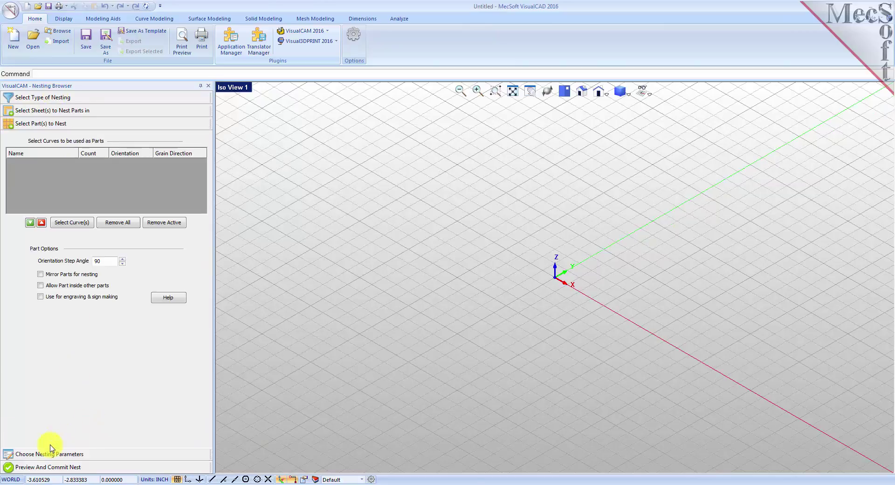
pyautogui.click(46, 455)
pyautogui.click(39, 468)
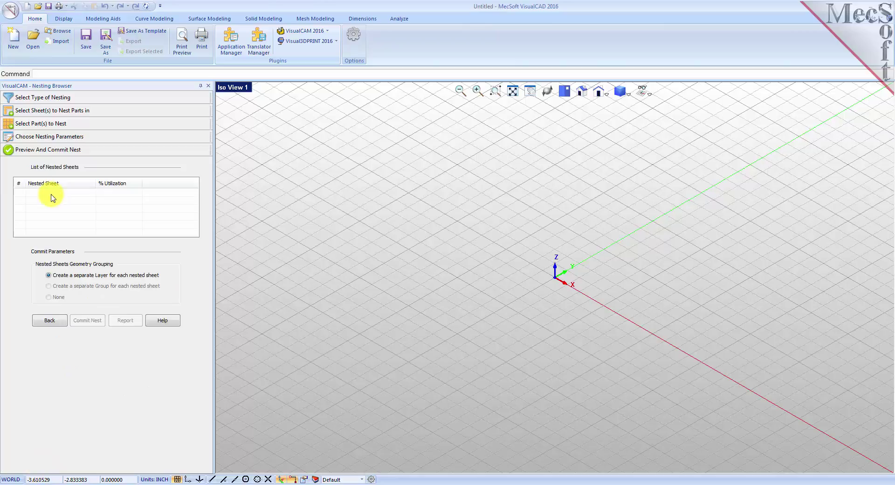
pyautogui.click(47, 99)
pyautogui.moveTo(214, 238); pyautogui.dragTo(201, 241)
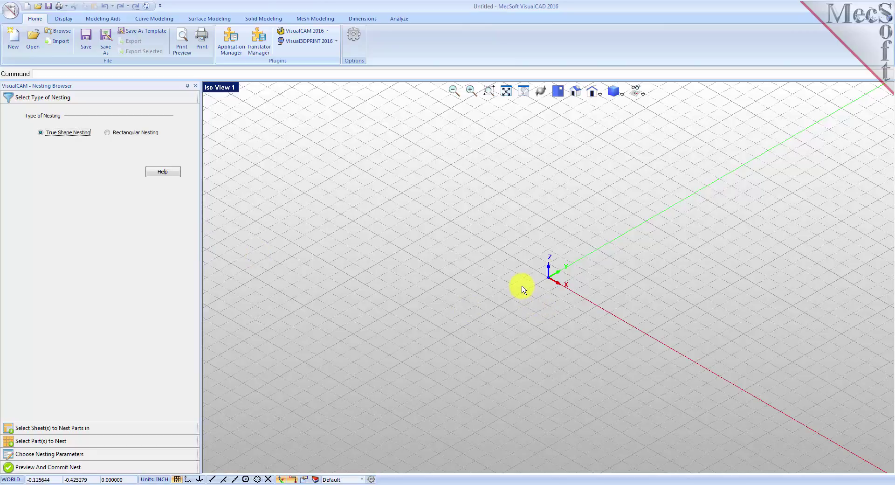
# Open RectangularNestQuickStartTutorial.vcp from the VisualCAM 2016 QuickStart folder.
pyautogui.click(11, 9)
pyautogui.click(28, 55)
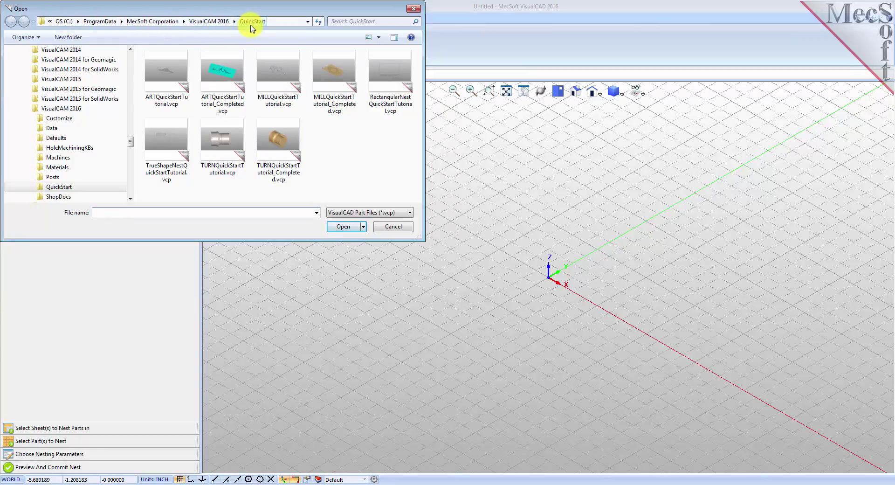
pyautogui.doubleClick(385, 110)
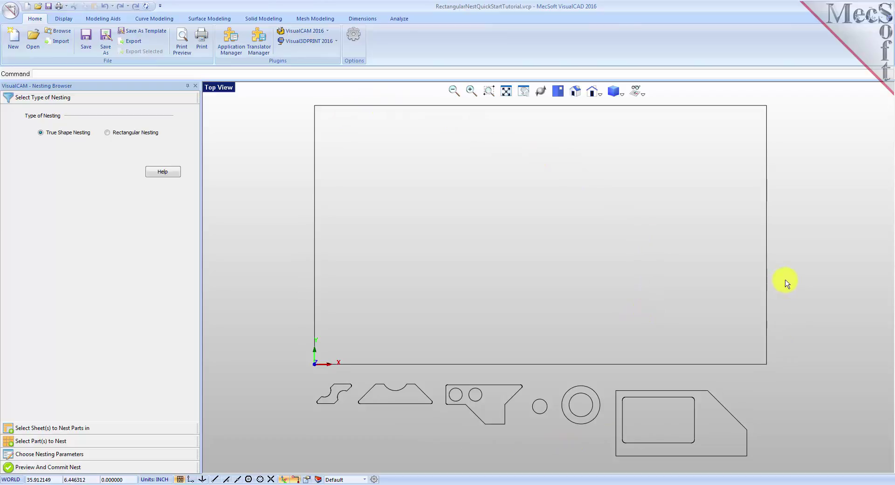
pyautogui.click(469, 106)
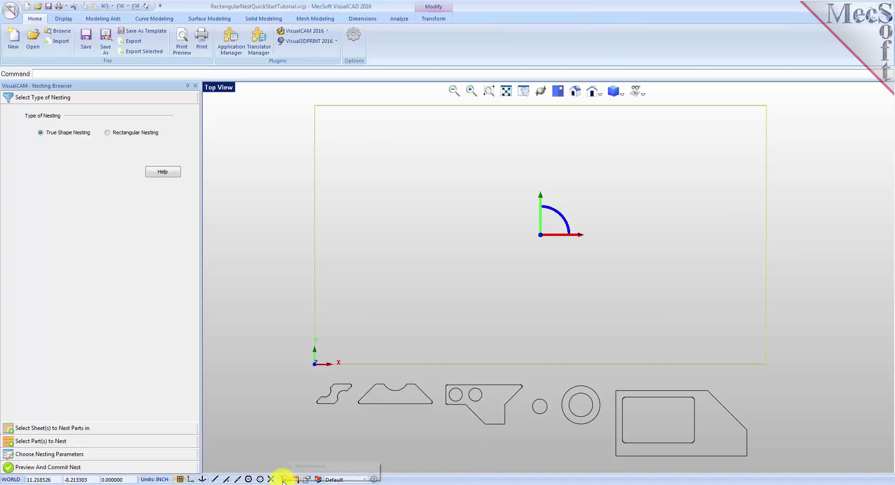
pyautogui.click(470, 246)
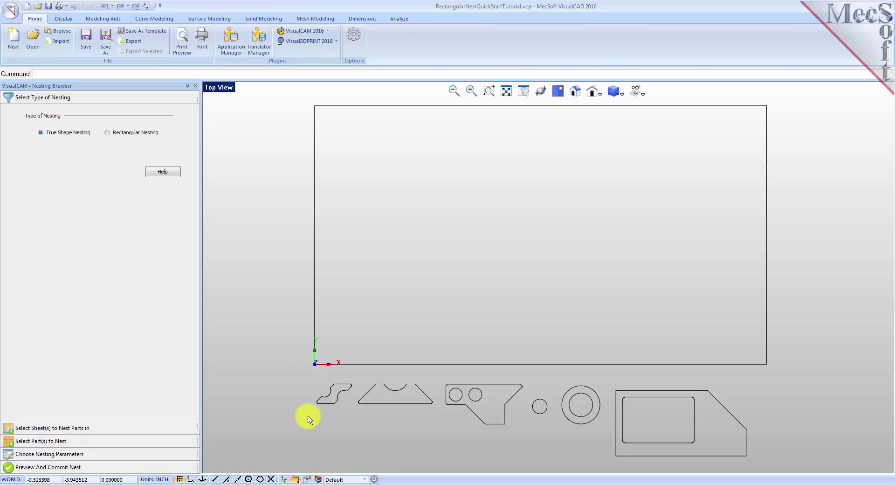
# Set the nesting type to Rectangular Nesting and assign the large outer rectangle as the sheet to nest parts in.
pyautogui.click(51, 98)
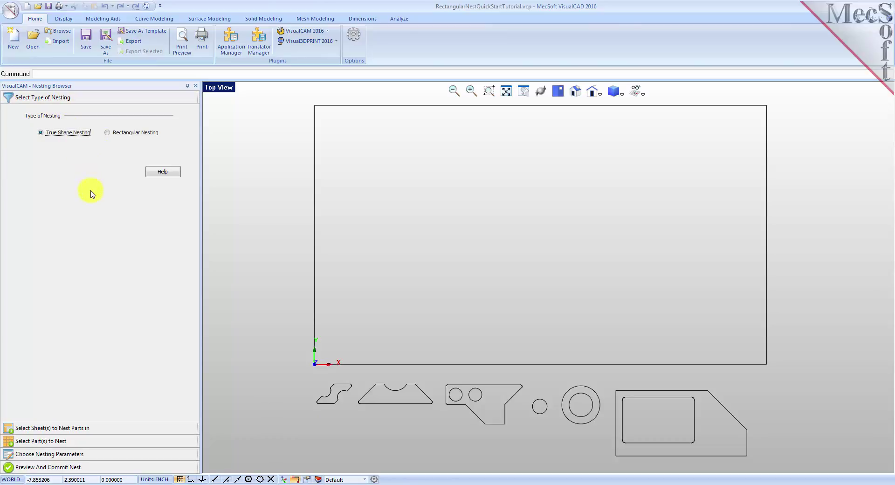
pyautogui.click(107, 133)
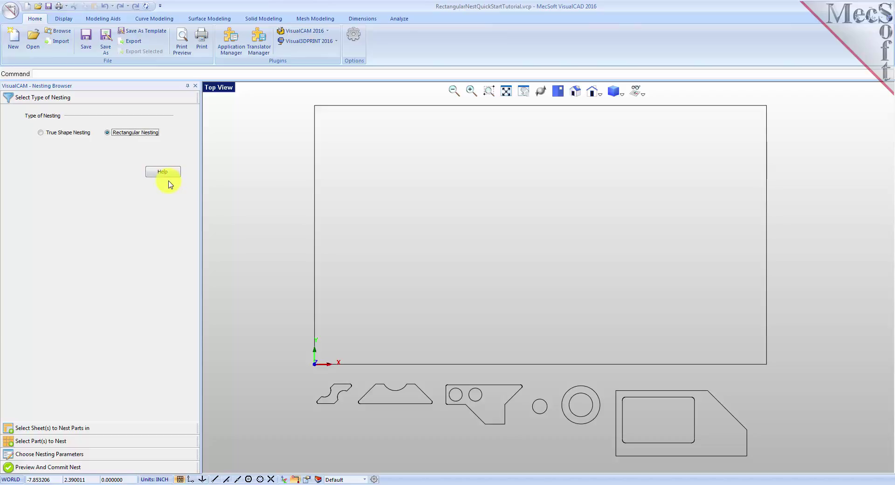
pyautogui.click(40, 428)
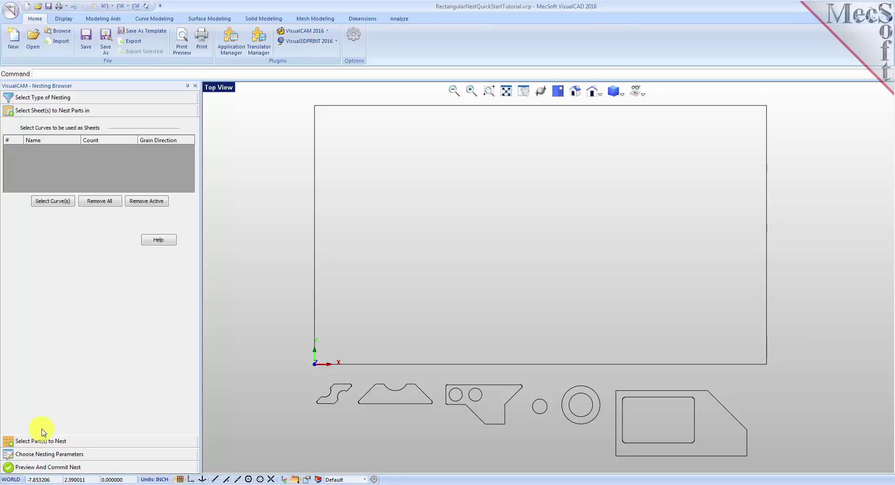
pyautogui.click(60, 204)
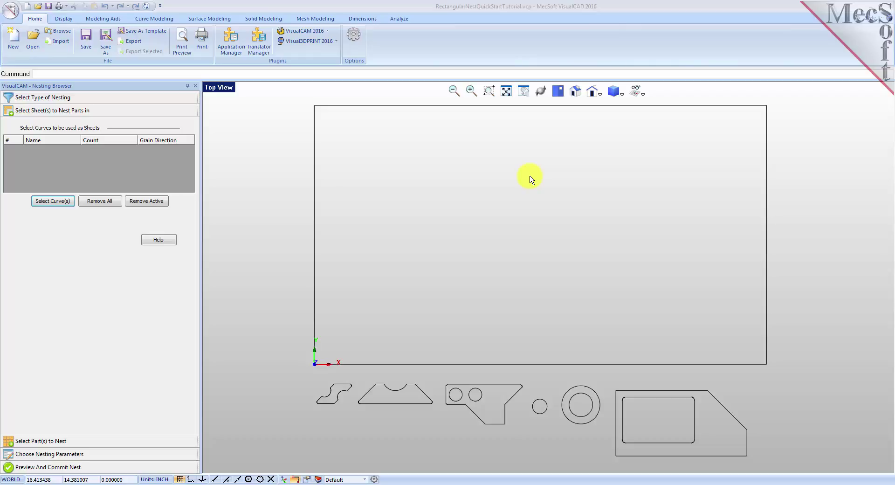
pyautogui.click(532, 106)
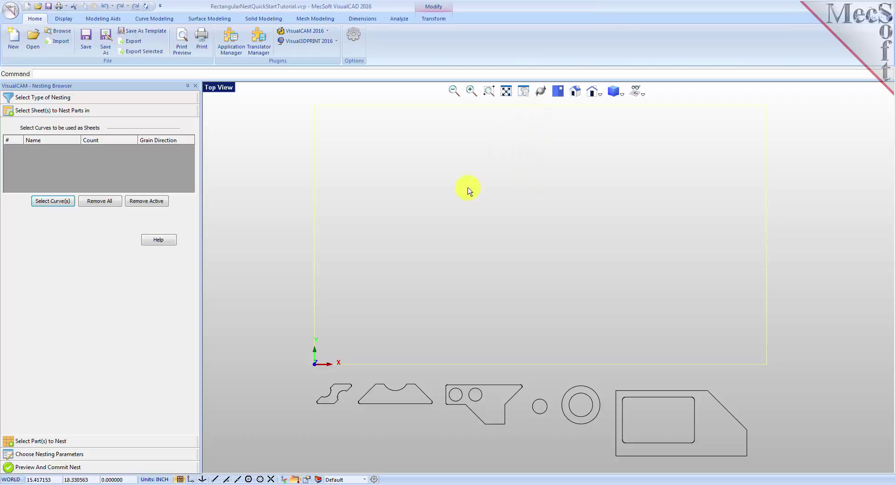
pyautogui.rightClick(464, 202)
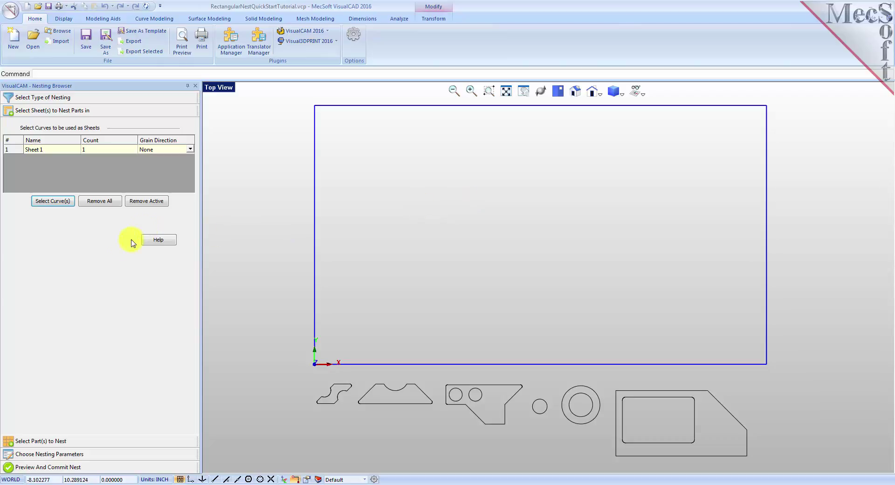
# Set the count of Sheet 1 to 2.
pyautogui.click(37, 150)
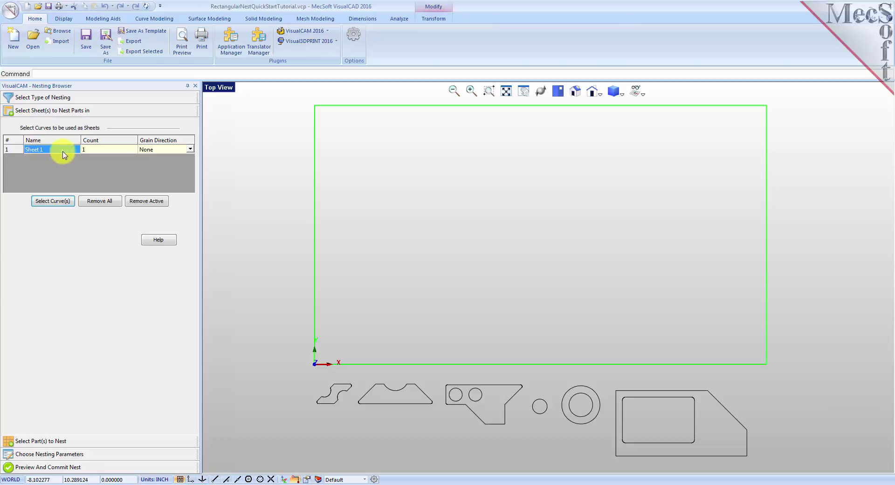
pyautogui.click(100, 150)
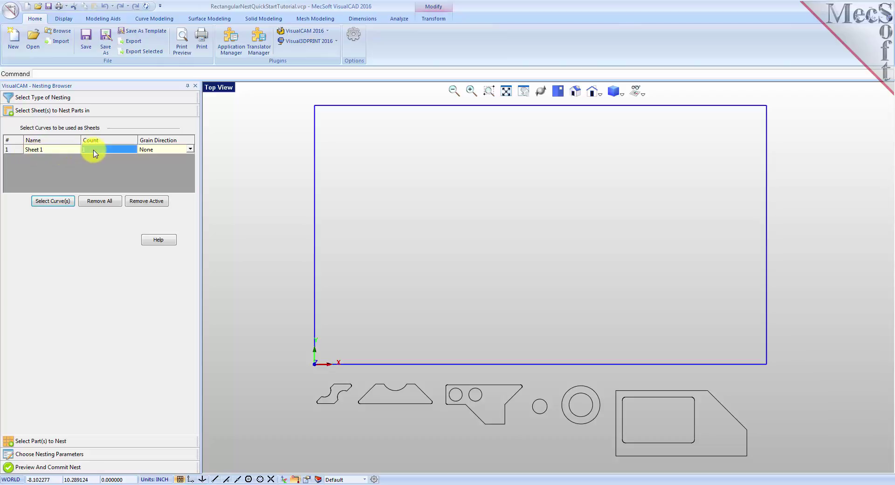
pyautogui.click(165, 150)
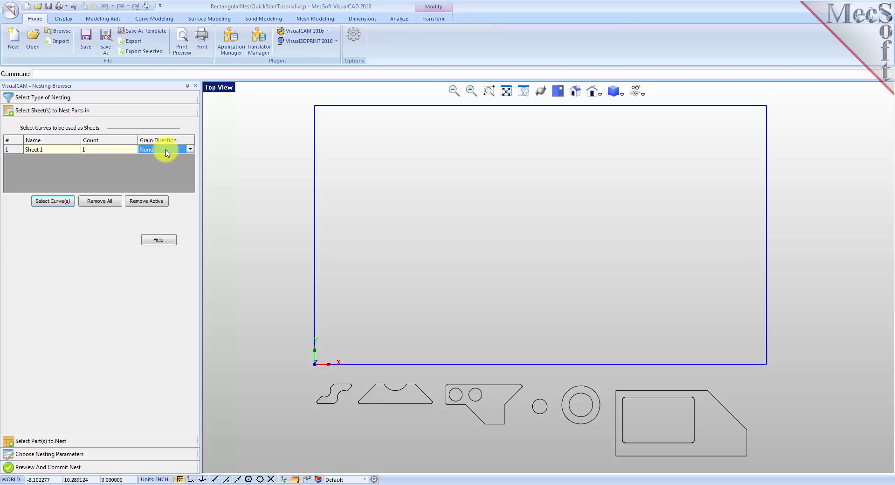
pyautogui.click(98, 151)
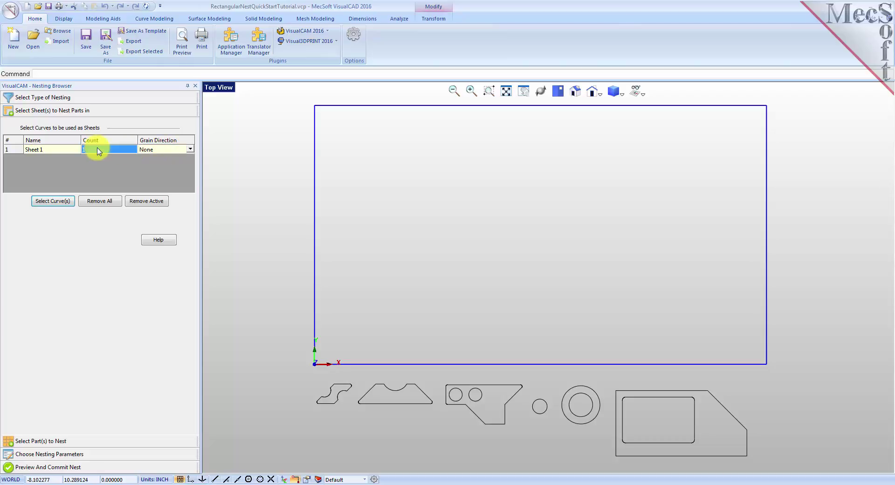
pyautogui.write('2')
# Add all the curves below the sheet rectangle as the parts to nest.
pyautogui.click(37, 441)
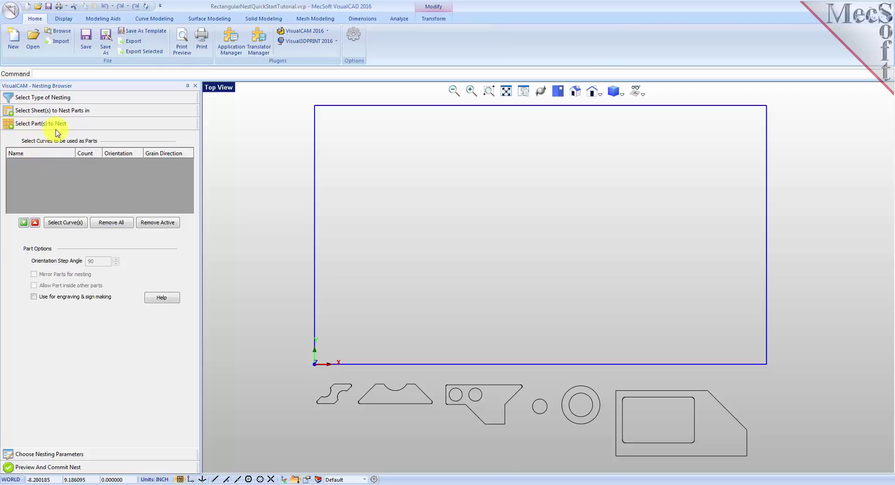
pyautogui.click(67, 224)
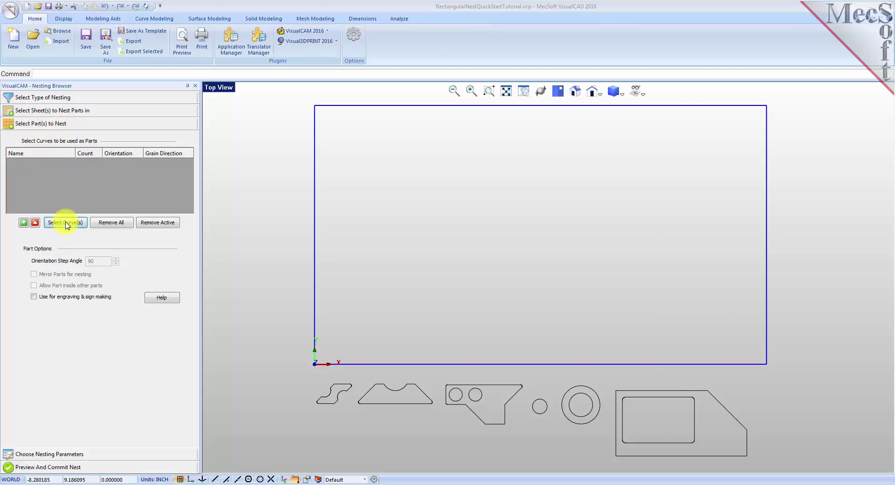
pyautogui.moveTo(289, 365); pyautogui.dragTo(769, 471)
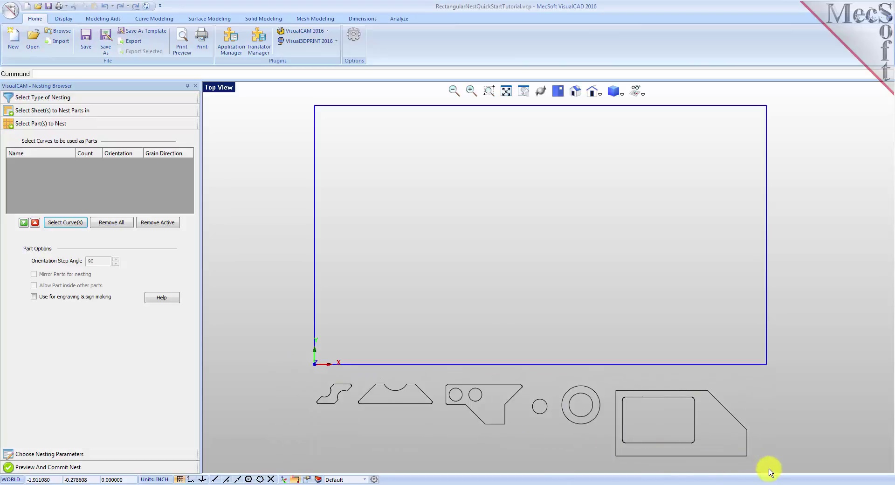
pyautogui.rightClick(523, 423)
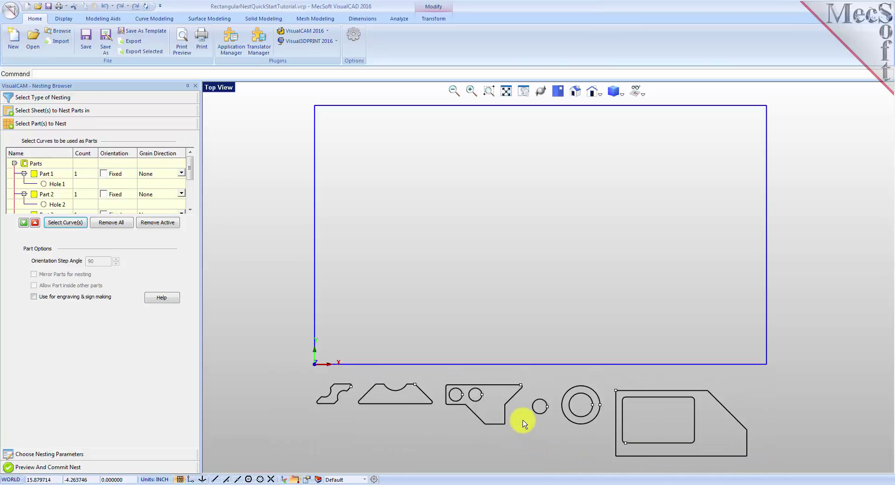
# Examine how the listed parts and holes correspond to the curves, checking Part 1 with Hole 1 and Part 4 with Holes 3 and 4.
pyautogui.scroll(-1, 192, 172)
pyautogui.moveTo(191, 171)
pyautogui.mouseDown()
pyautogui.moveTo(194, 202)
pyautogui.moveTo(196, 171)
pyautogui.mouseUp()
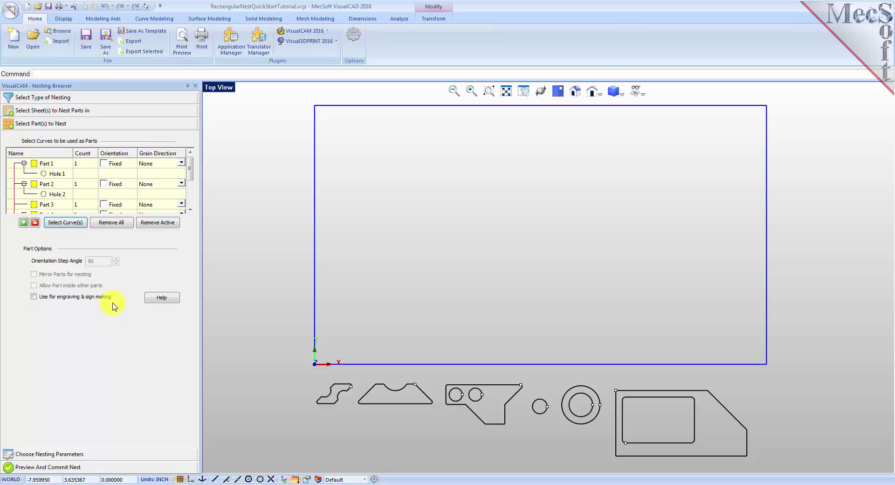
pyautogui.click(47, 164)
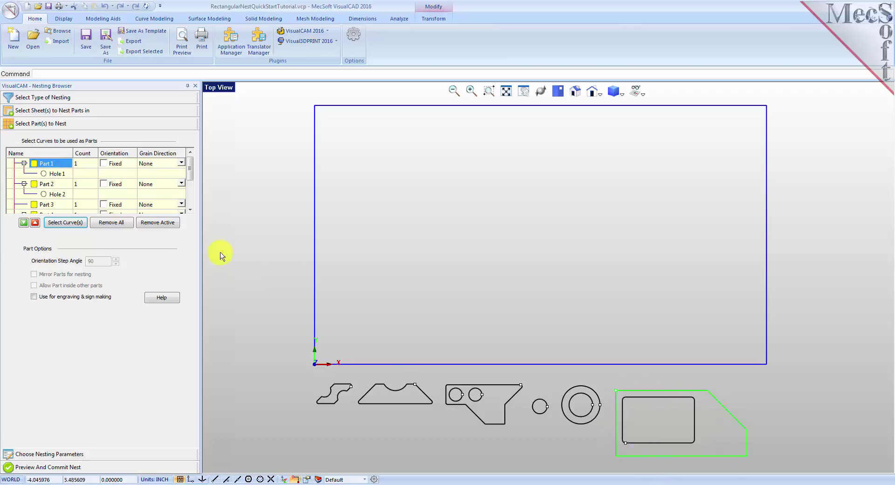
pyautogui.click(54, 174)
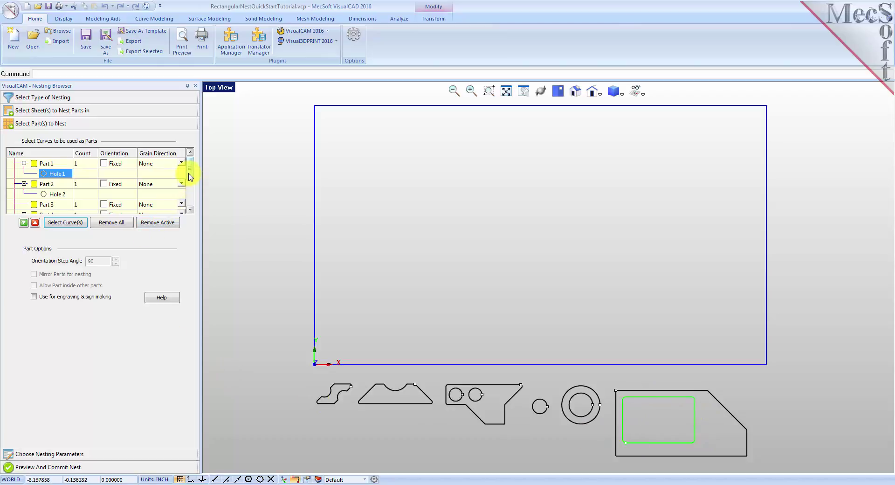
pyautogui.click(46, 163)
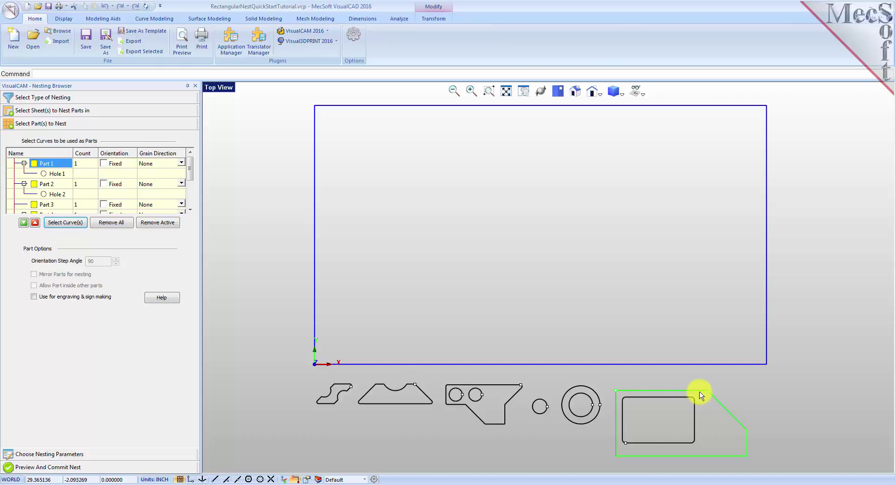
pyautogui.click(57, 173)
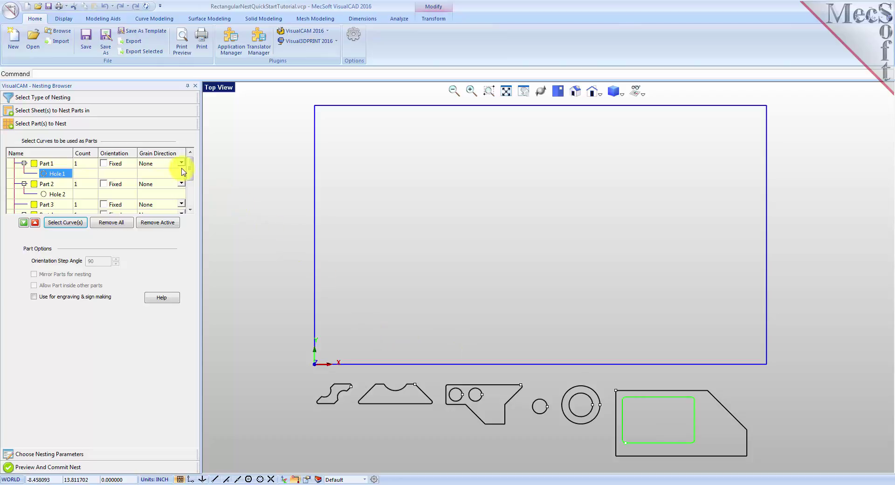
pyautogui.scroll(-2, 186, 173)
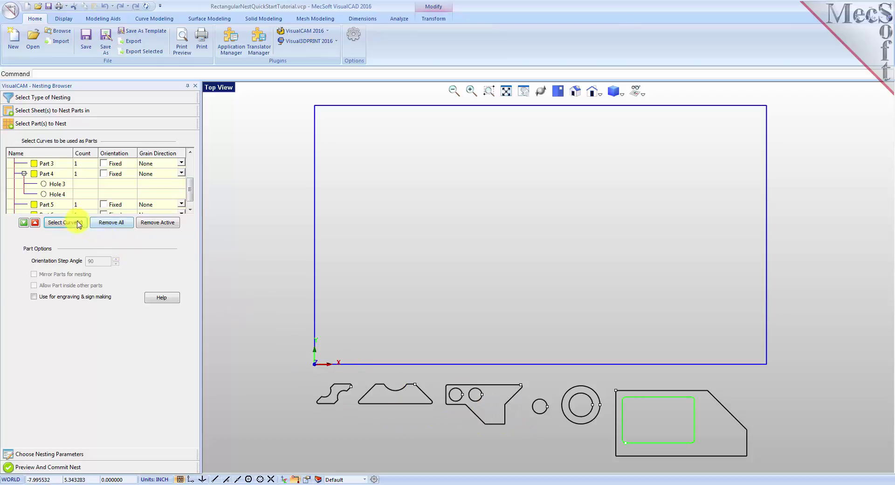
pyautogui.click(49, 174)
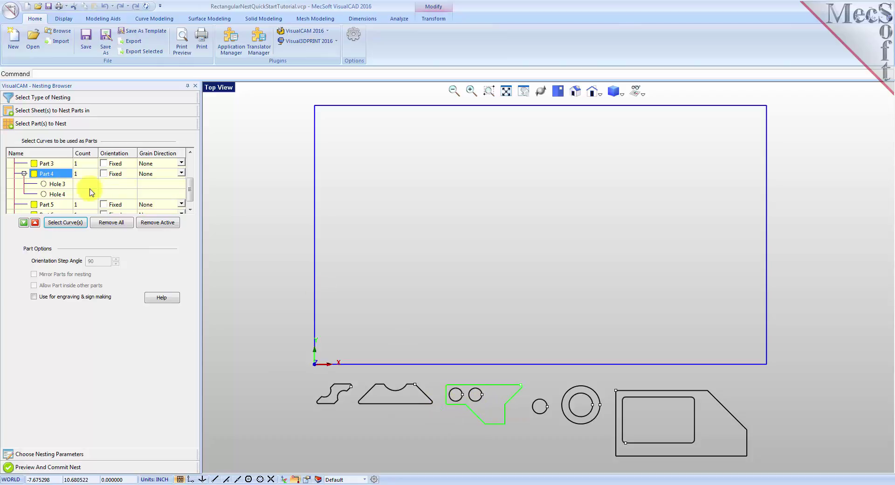
pyautogui.click(60, 184)
pyautogui.click(58, 194)
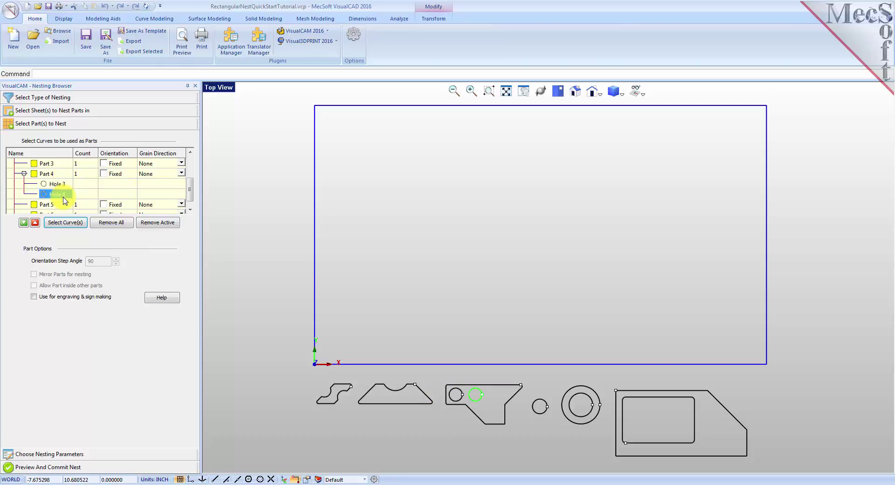
pyautogui.moveTo(190, 192); pyautogui.dragTo(192, 168)
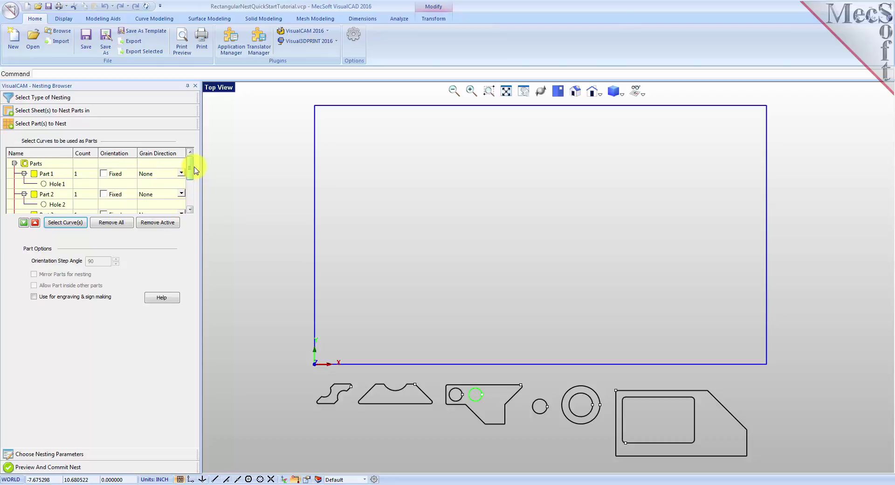
# Set the count of Part 1 to 32 and the count of Part 2 to 16.
pyautogui.click(82, 174)
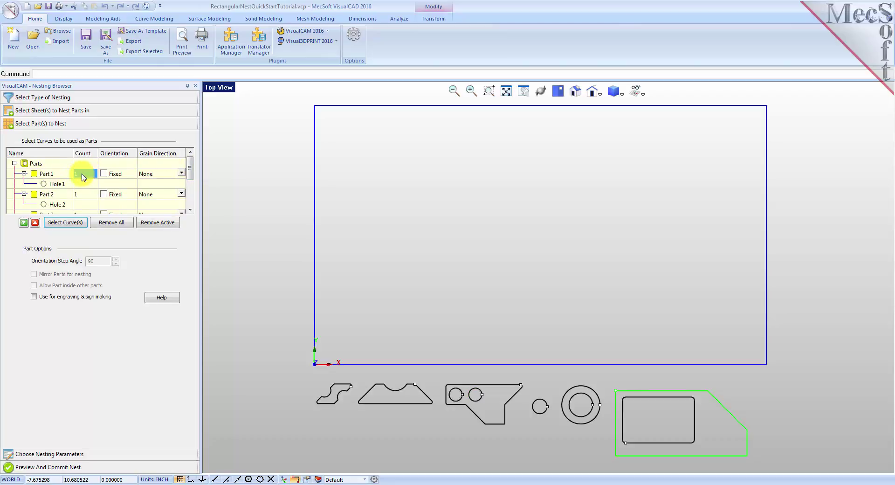
pyautogui.write('32')
pyautogui.click(84, 194)
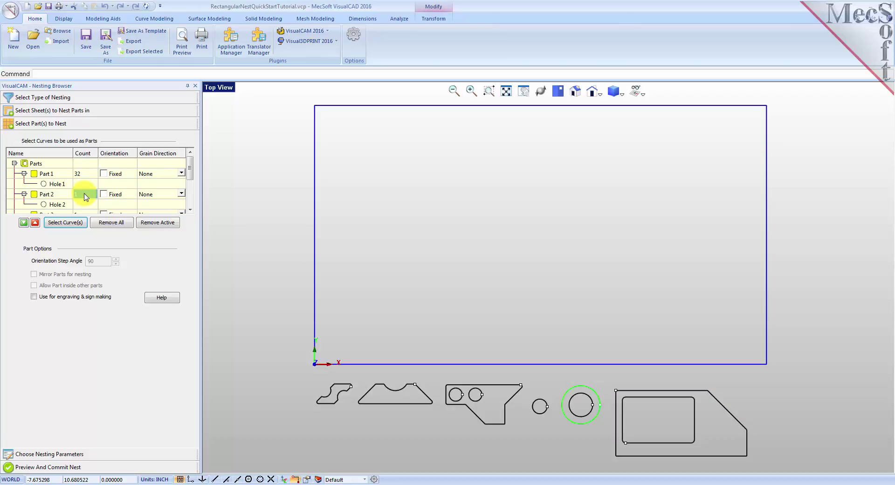
pyautogui.write('16')
# Set the count of Part 3 to 50 and the count of Part 4 to 4.
pyautogui.moveTo(190, 168); pyautogui.dragTo(190, 184)
pyautogui.click(84, 188)
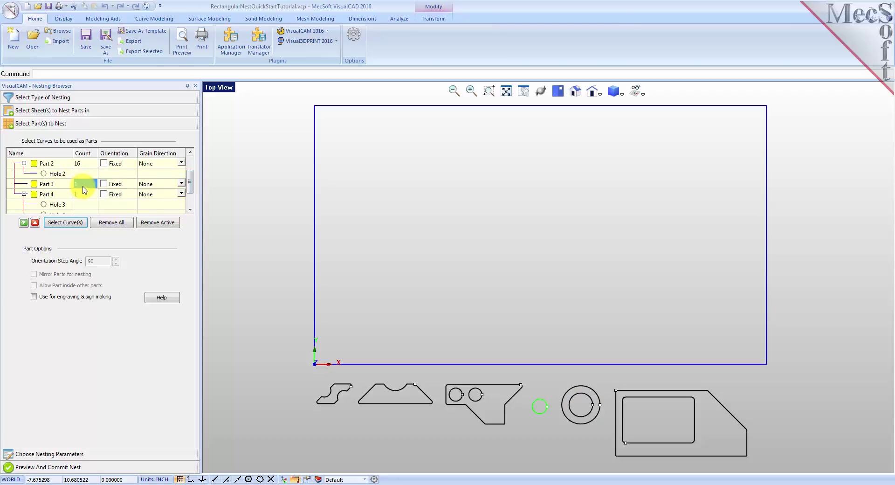
pyautogui.write('50')
pyautogui.click(85, 194)
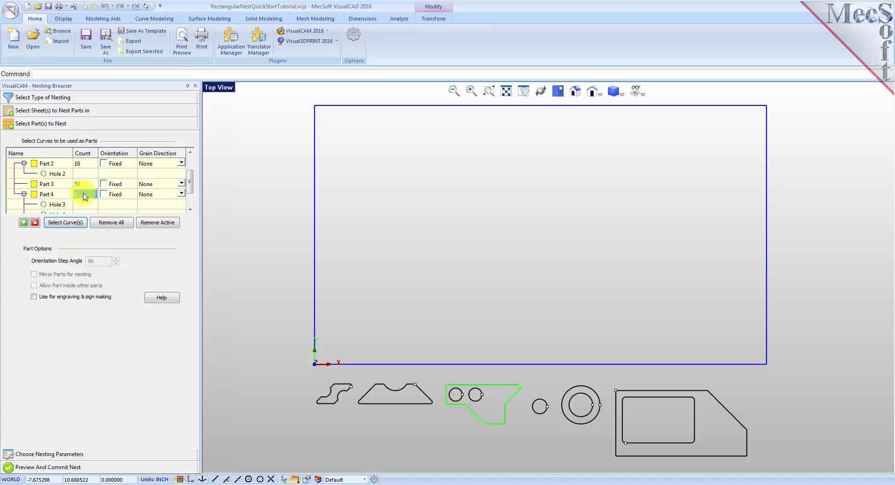
pyautogui.write('4')
# Set the count of Part 5 to 16 and the count of Part 6 to 6.
pyautogui.moveTo(189, 176); pyautogui.dragTo(189, 191)
pyautogui.click(82, 195)
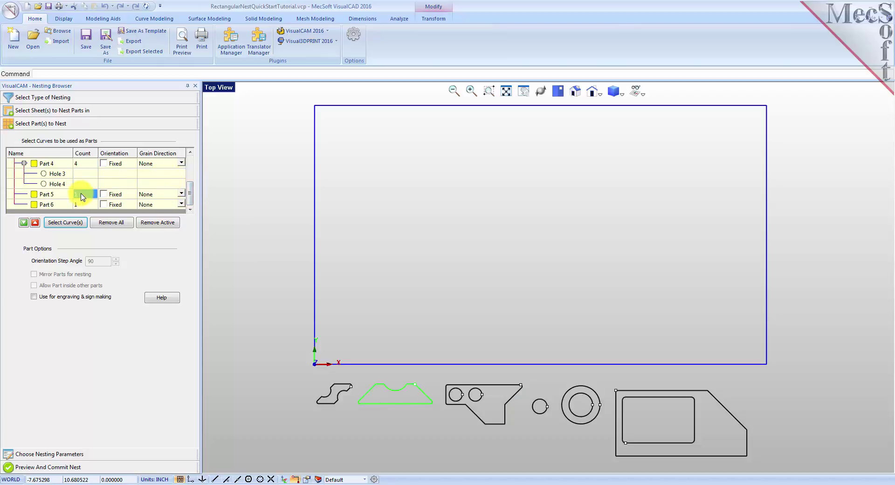
pyautogui.write('16')
pyautogui.click(83, 204)
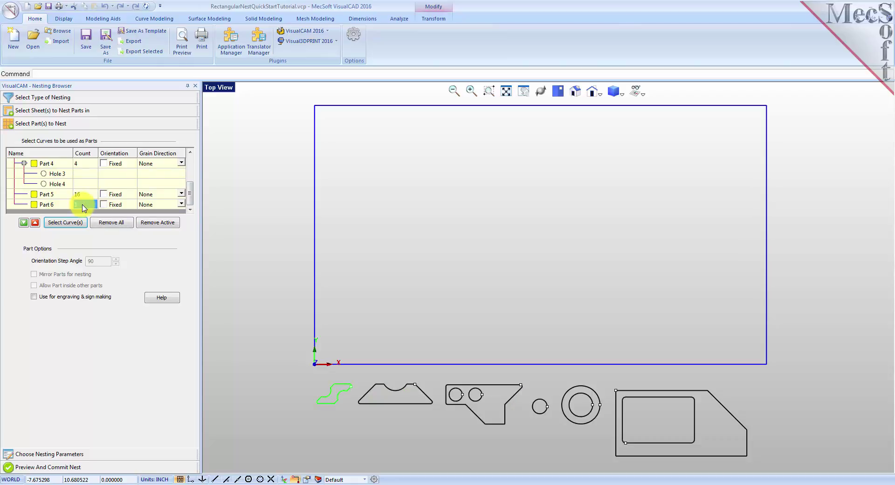
pyautogui.write('6')
pyautogui.moveTo(191, 200); pyautogui.dragTo(191, 197)
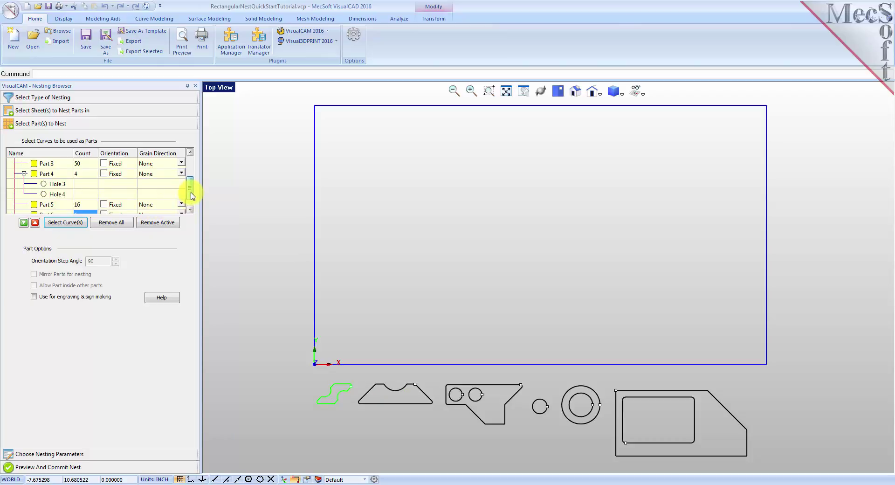
# Set the nesting distances to 0.15 from part to part and 0.25 from part to sheet.
pyautogui.click(25, 456)
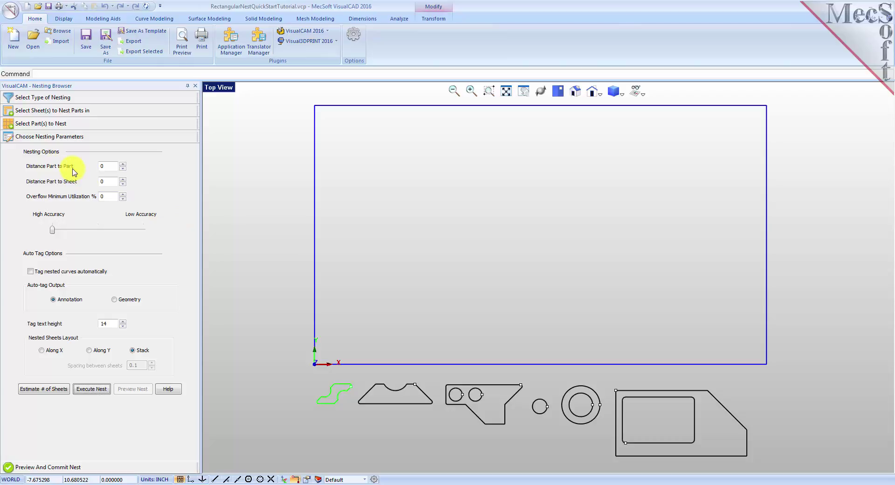
pyautogui.doubleClick(113, 166)
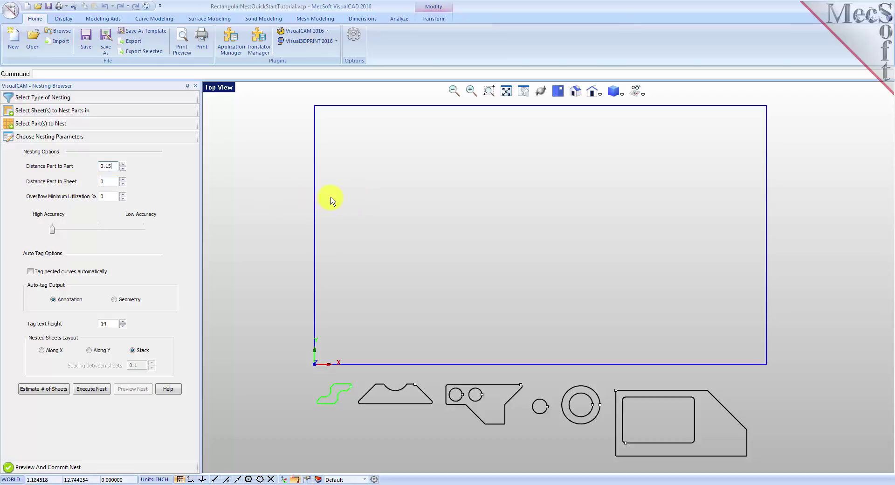
pyautogui.doubleClick(104, 183)
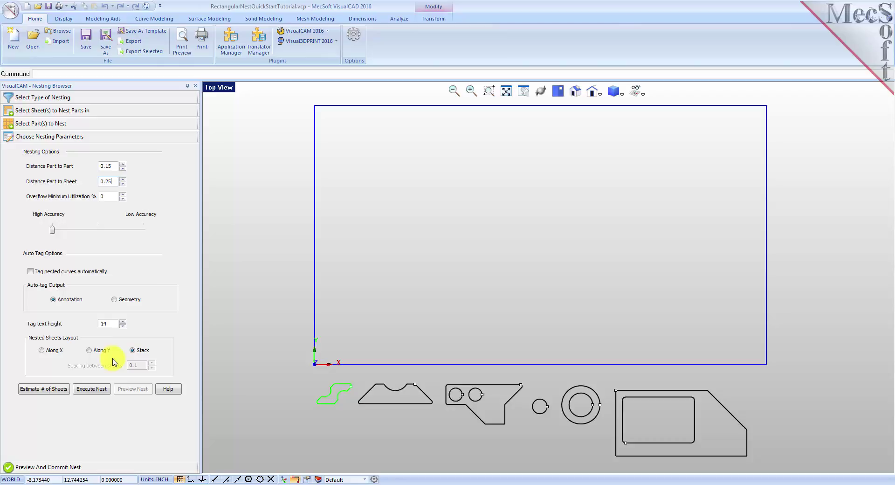
# Execute the nest and preview the layouts of nested sheets 1-1 and 1-2, comparing them back and forth.
pyautogui.click(91, 390)
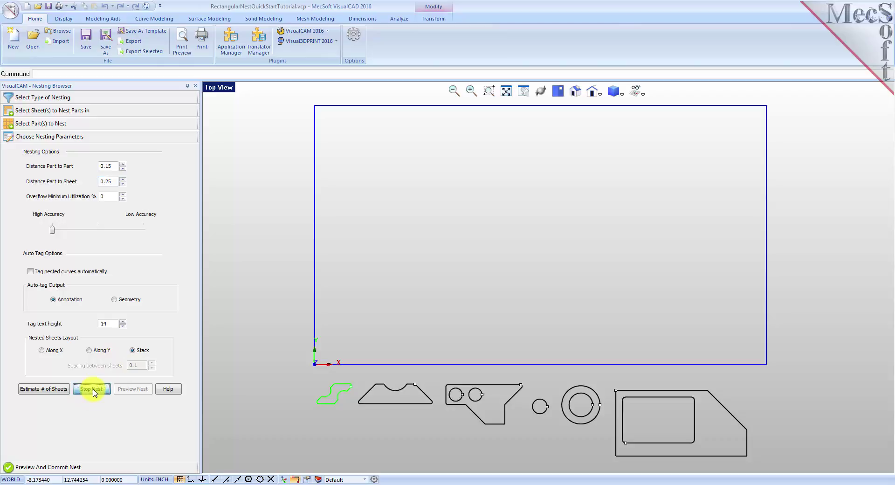
pyautogui.click(135, 389)
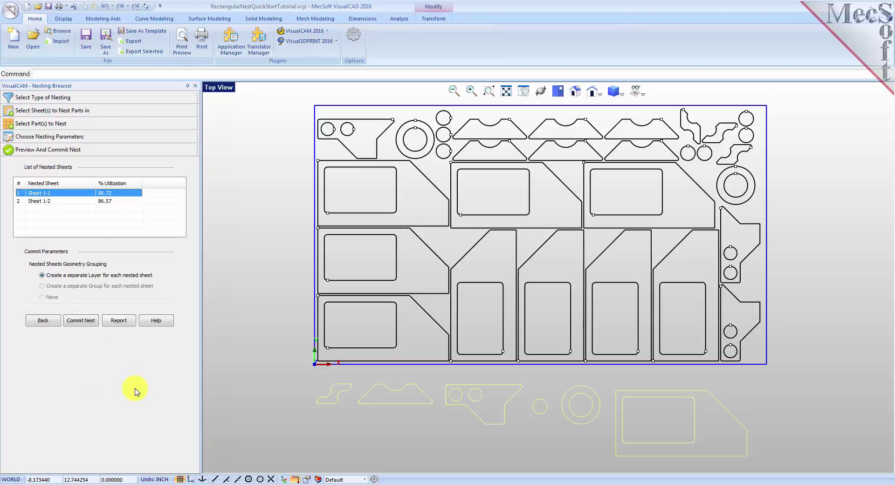
pyautogui.click(48, 201)
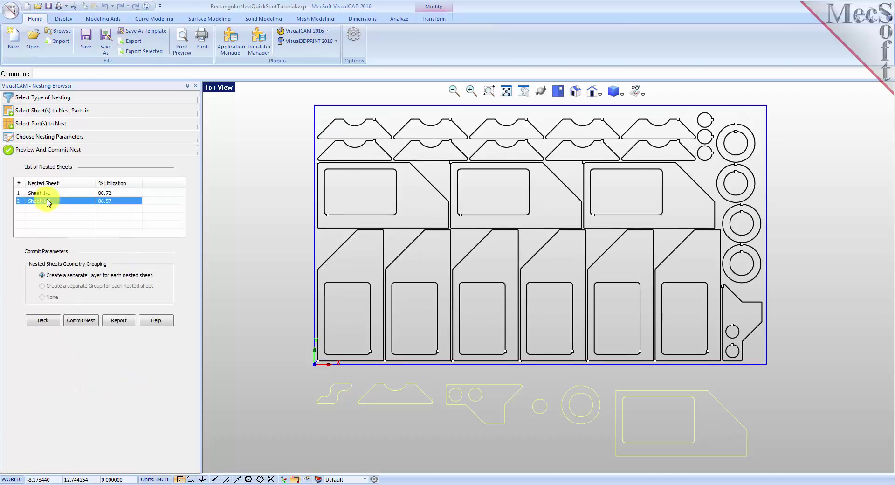
pyautogui.click(48, 194)
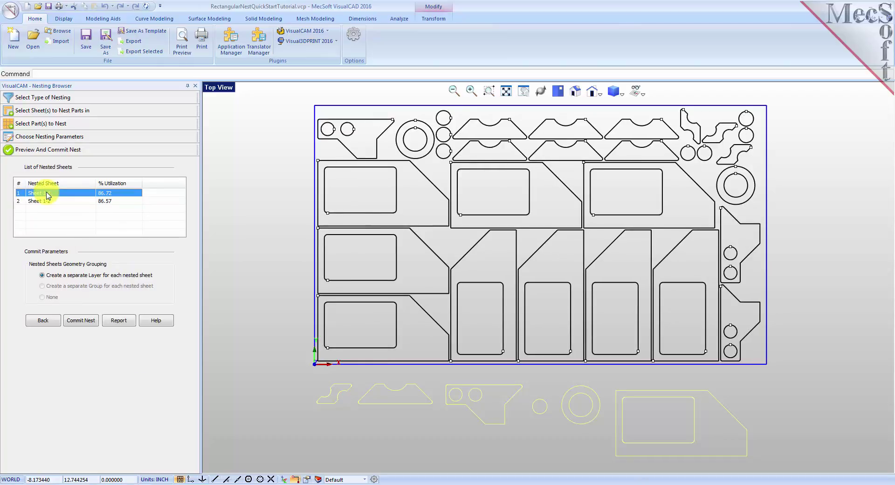
pyautogui.click(48, 200)
pyautogui.click(50, 194)
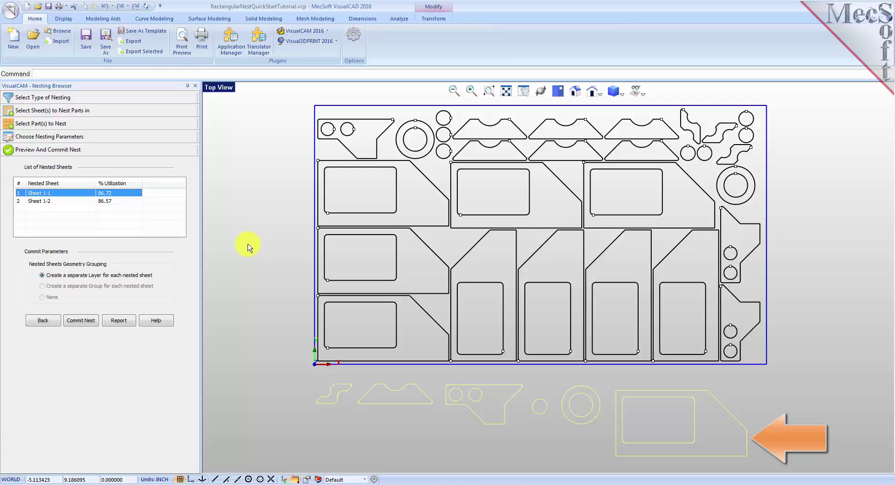
# Set the grain direction of Sheet 1 to Along X.
pyautogui.click(54, 111)
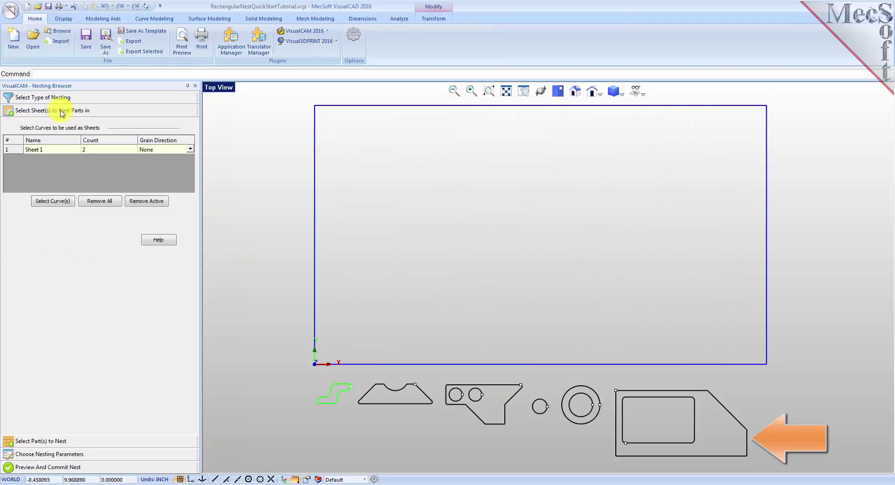
pyautogui.click(189, 149)
pyautogui.click(189, 149)
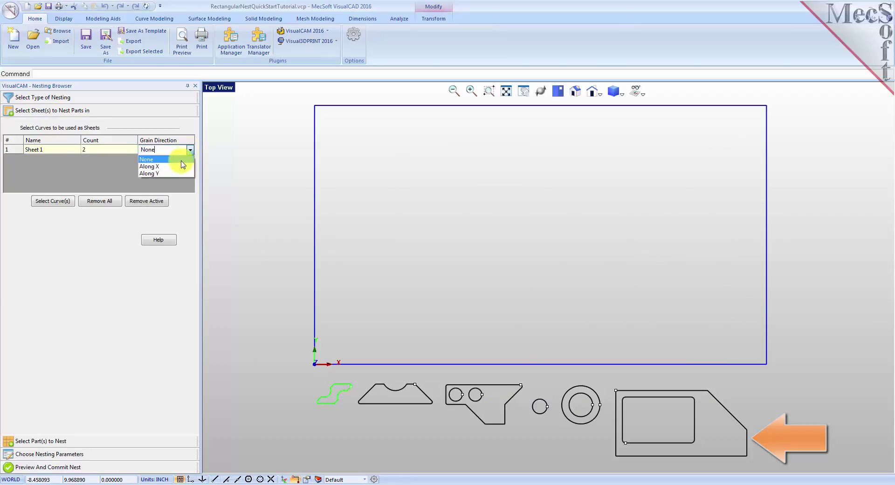
pyautogui.click(177, 166)
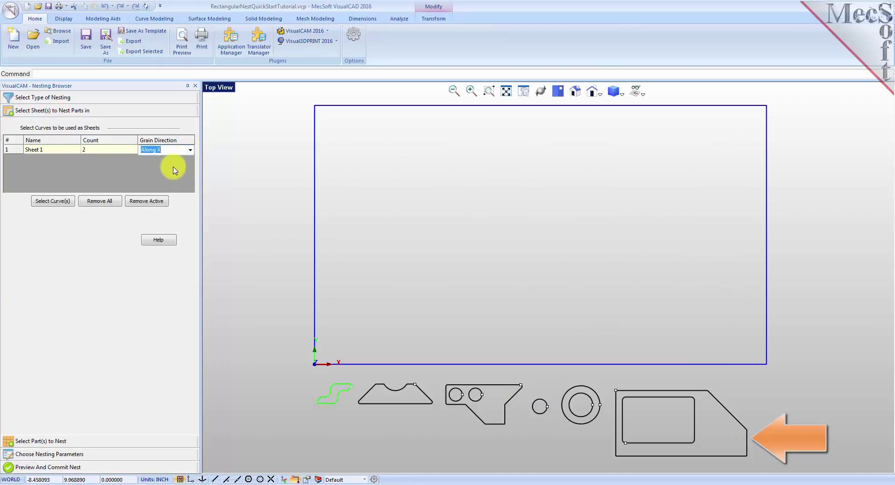
# Set the grain direction of Part 1 to Along Y.
pyautogui.click(42, 442)
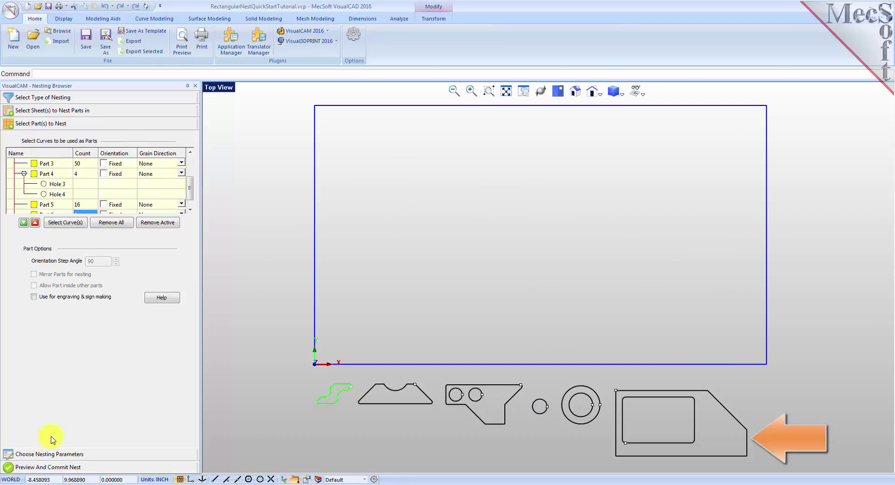
pyautogui.scroll(2, 190, 186)
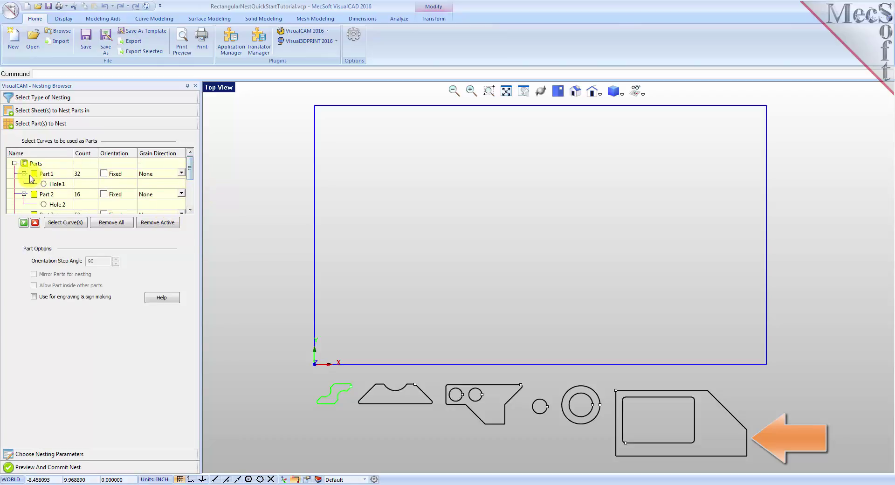
pyautogui.click(185, 173)
pyautogui.click(185, 175)
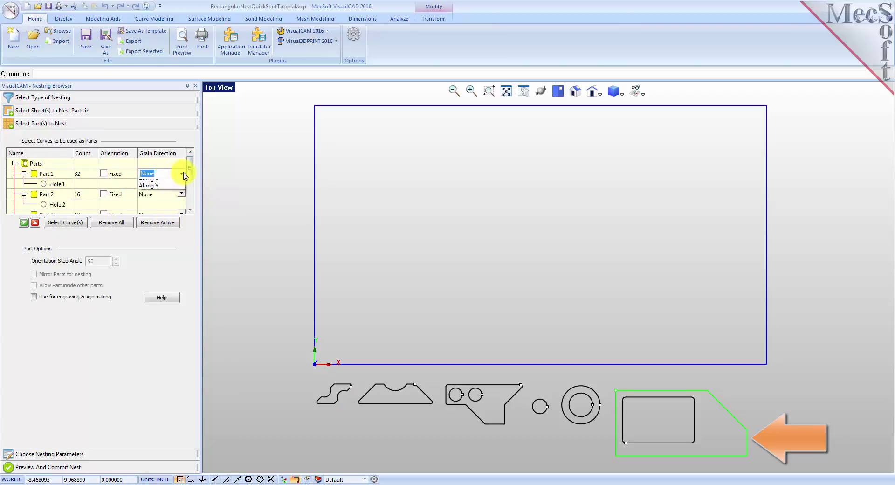
pyautogui.click(163, 191)
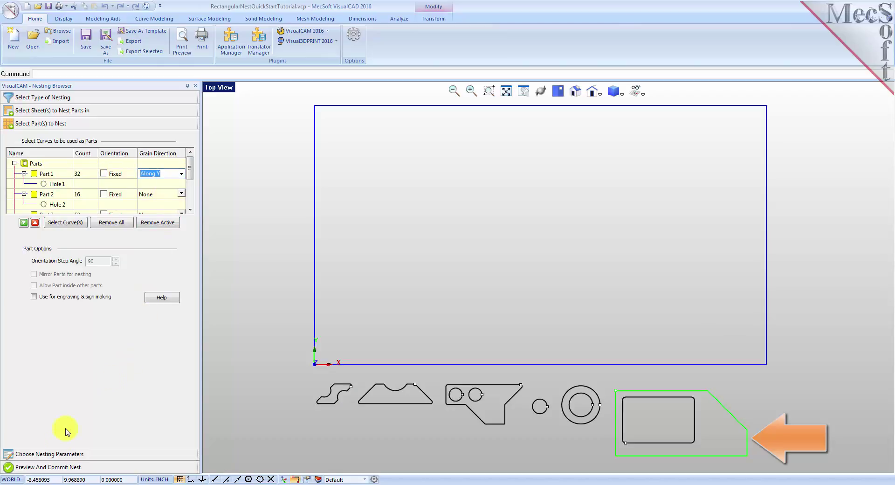
# Execute the nest again with the grain directions applied and preview both nested sheets.
pyautogui.click(53, 454)
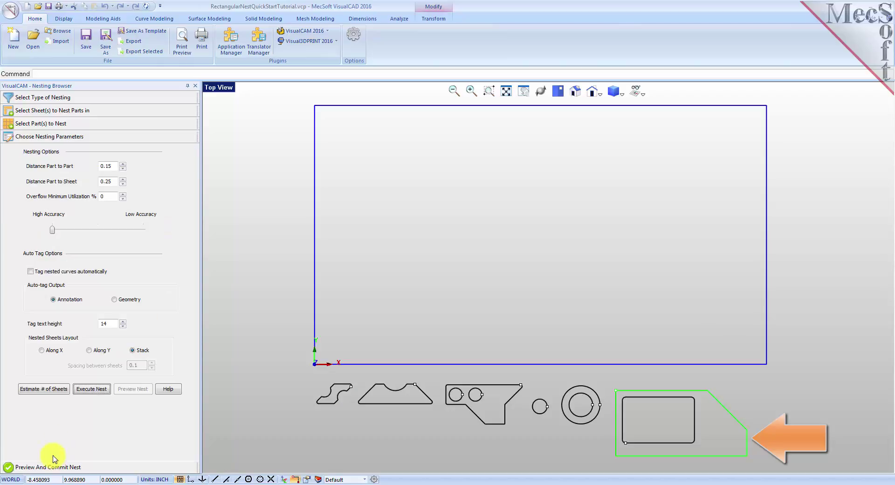
pyautogui.click(91, 389)
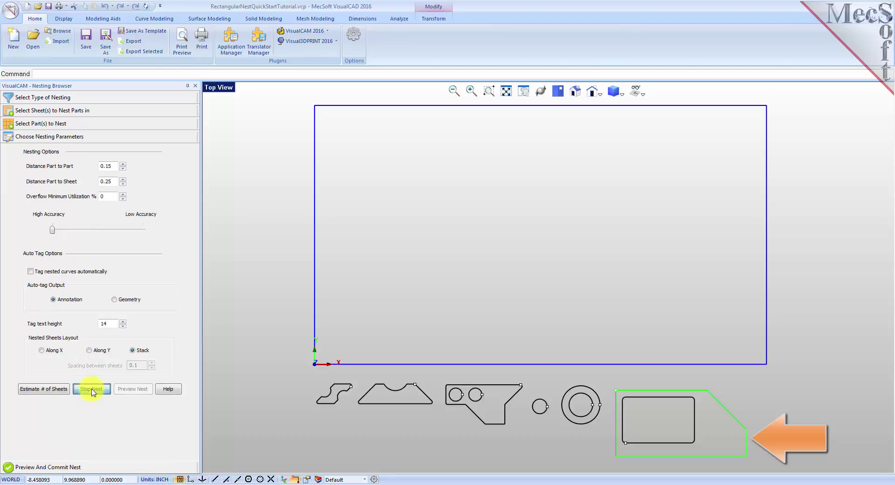
pyautogui.click(134, 389)
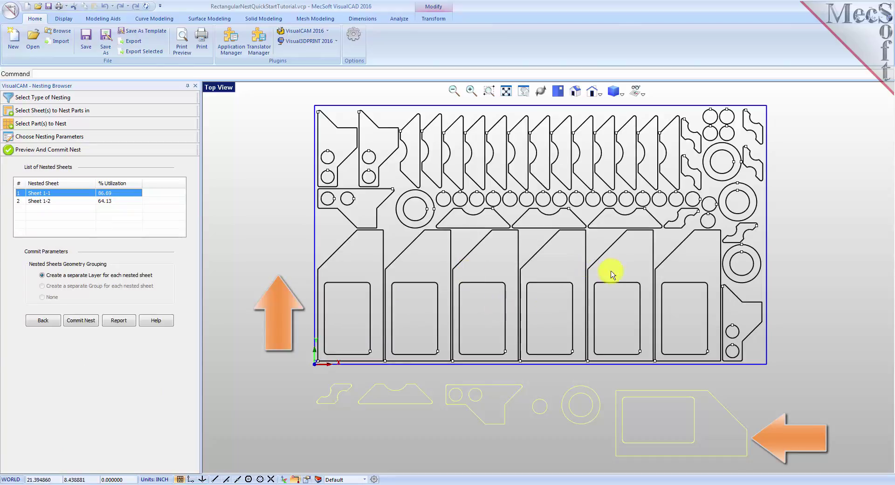
pyautogui.click(111, 200)
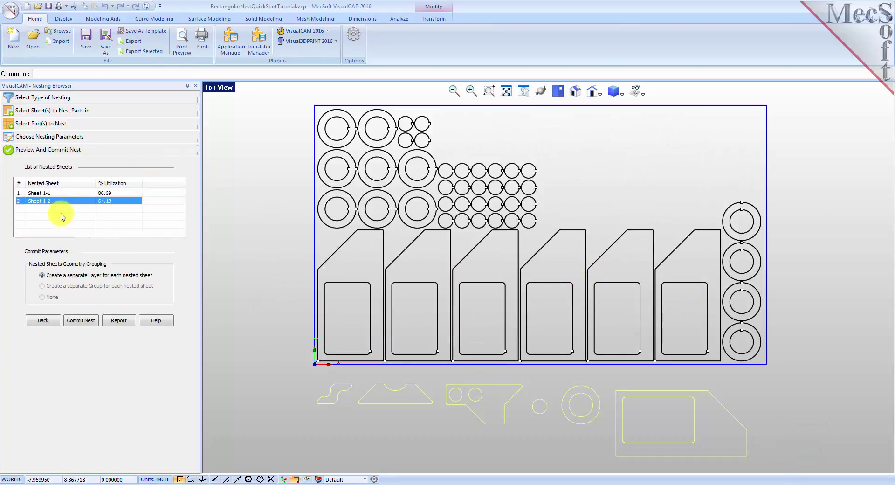
pyautogui.click(45, 193)
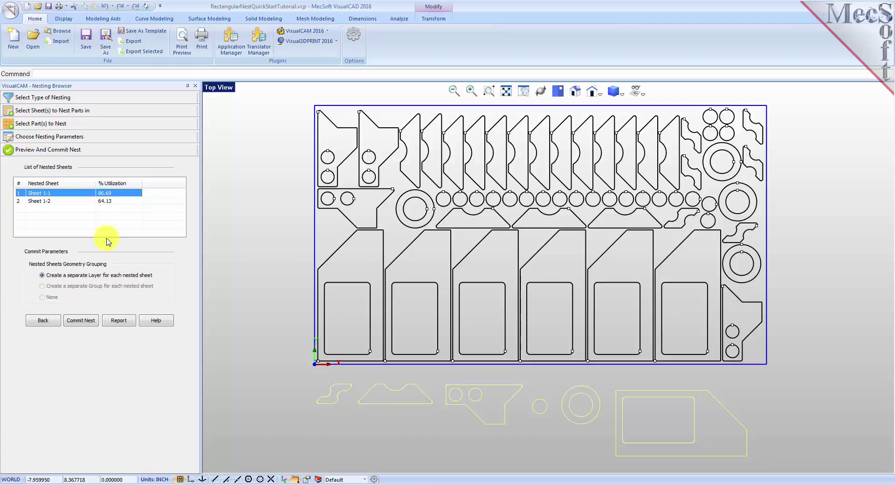
# Commit the nest with a separate layer for each nested sheet and inspect the Sheet 1-1 and Sheet 1-2 layers.
pyautogui.click(89, 325)
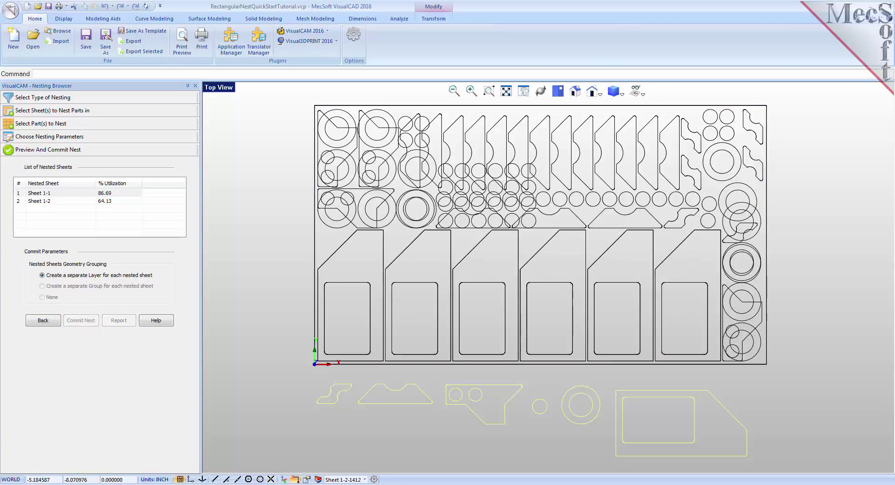
pyautogui.click(318, 479)
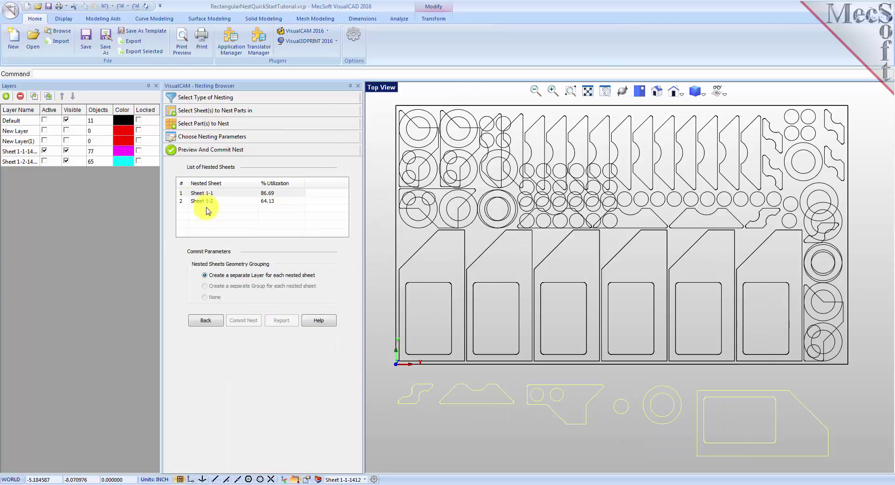
pyautogui.click(14, 152)
pyautogui.click(16, 161)
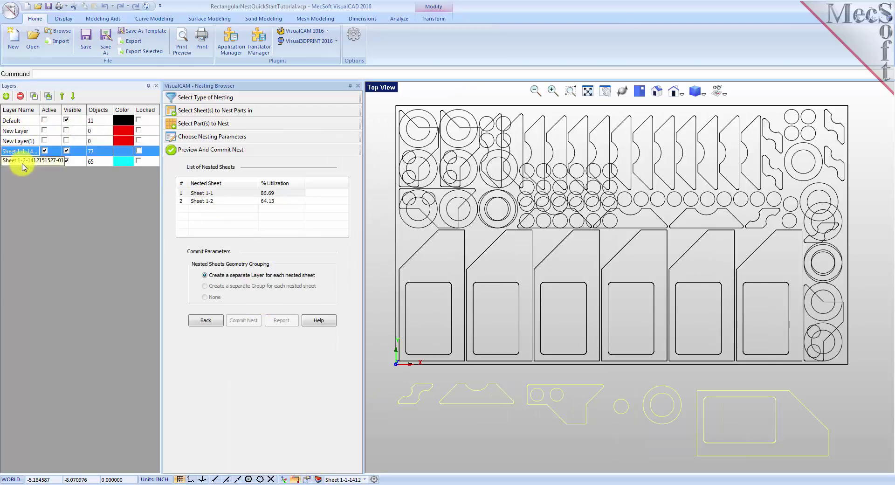
pyautogui.click(17, 163)
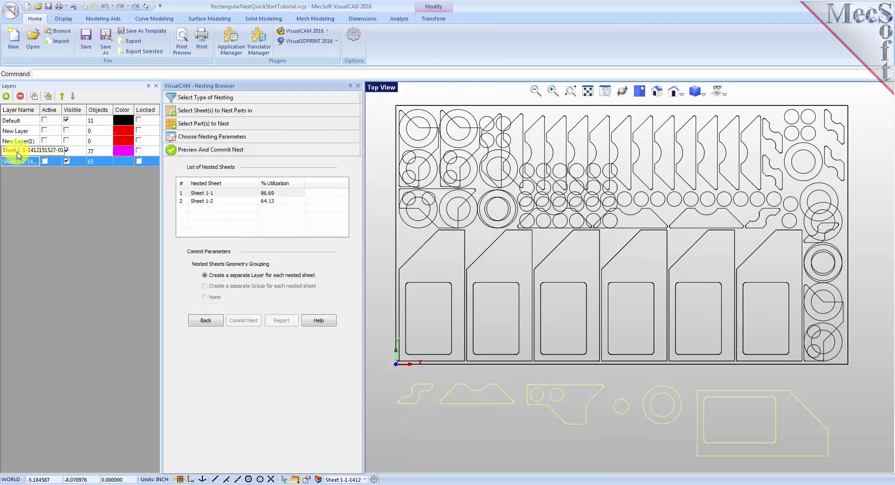
pyautogui.press('Up')
pyautogui.click(17, 162)
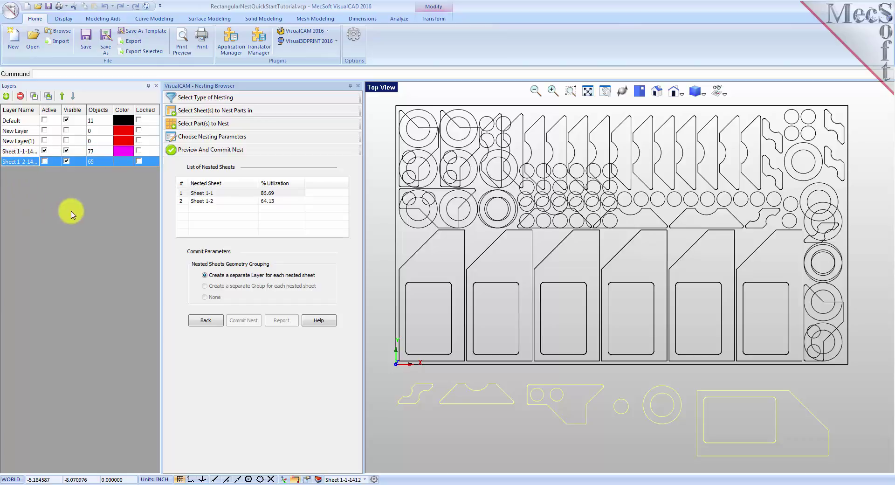
# Hide the Sheet 1-2 layer, leaving the Sheet 1-1 layer visible.
pyautogui.click(66, 160)
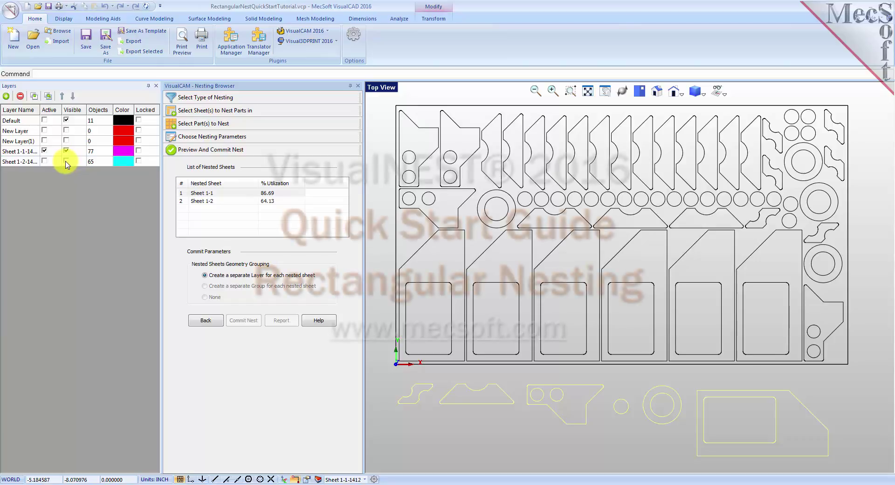
pyautogui.click(66, 161)
pyautogui.click(66, 161)
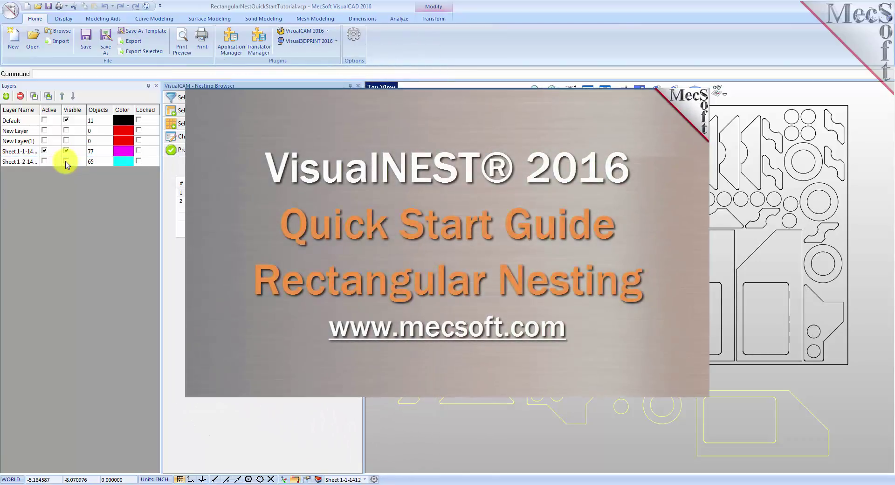